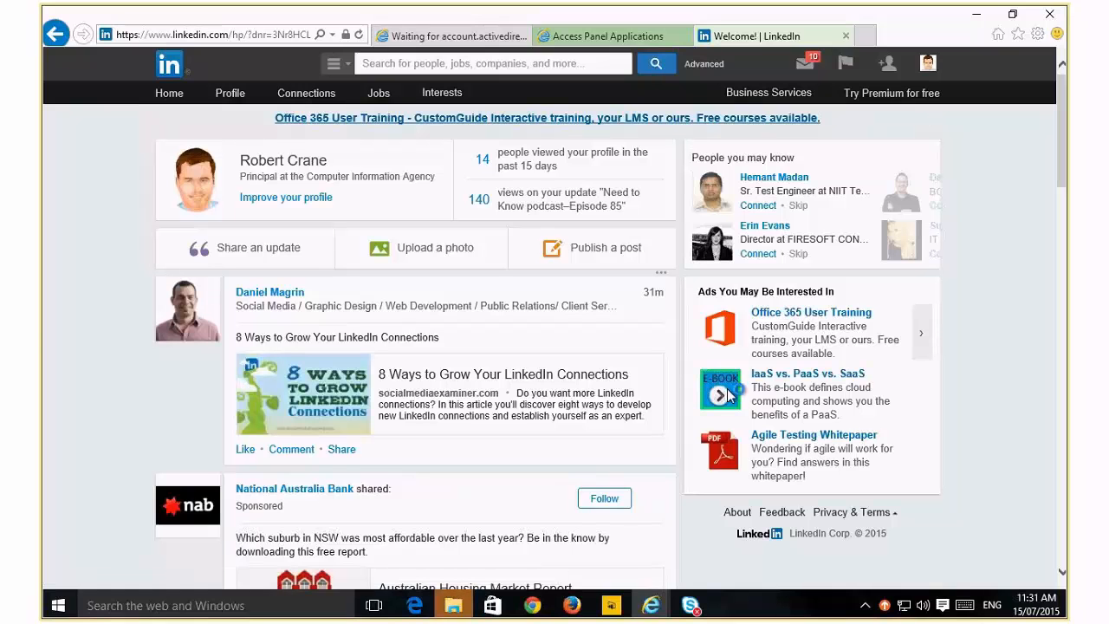
Browse the access panel: close the LinkedIn tab, launch Microsoft OneDrive and close it, and view the profile page
click(846, 37)
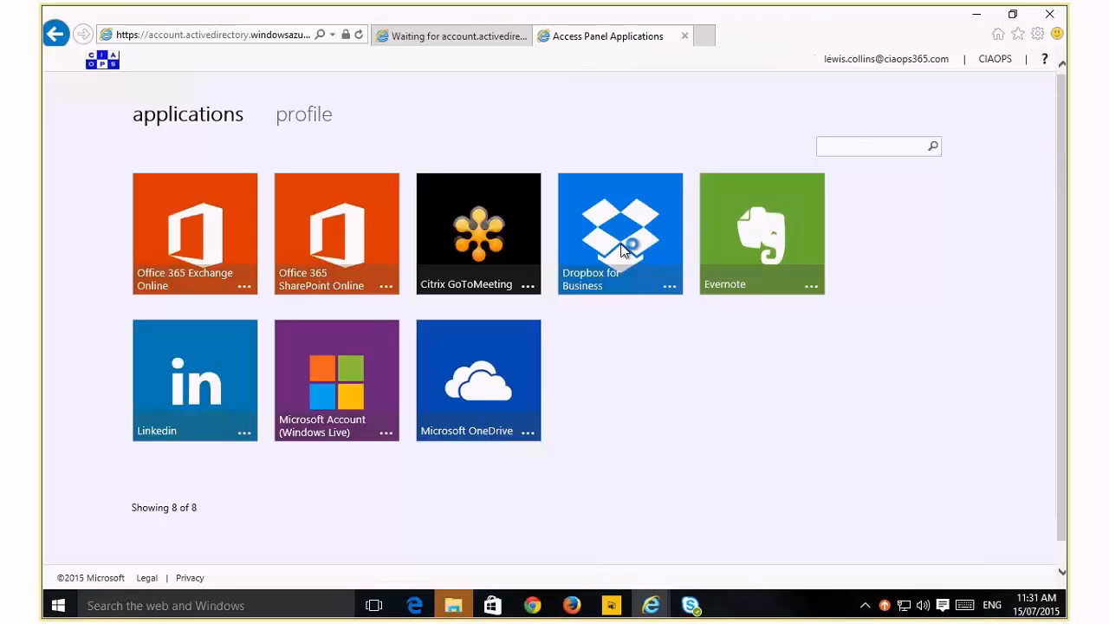
click(475, 404)
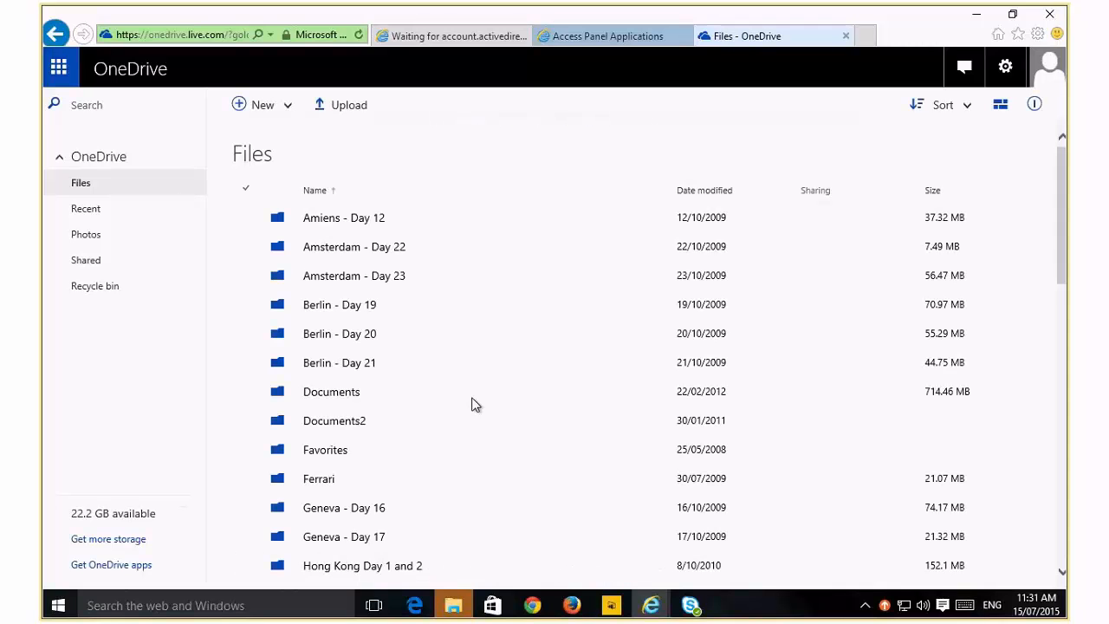
click(847, 38)
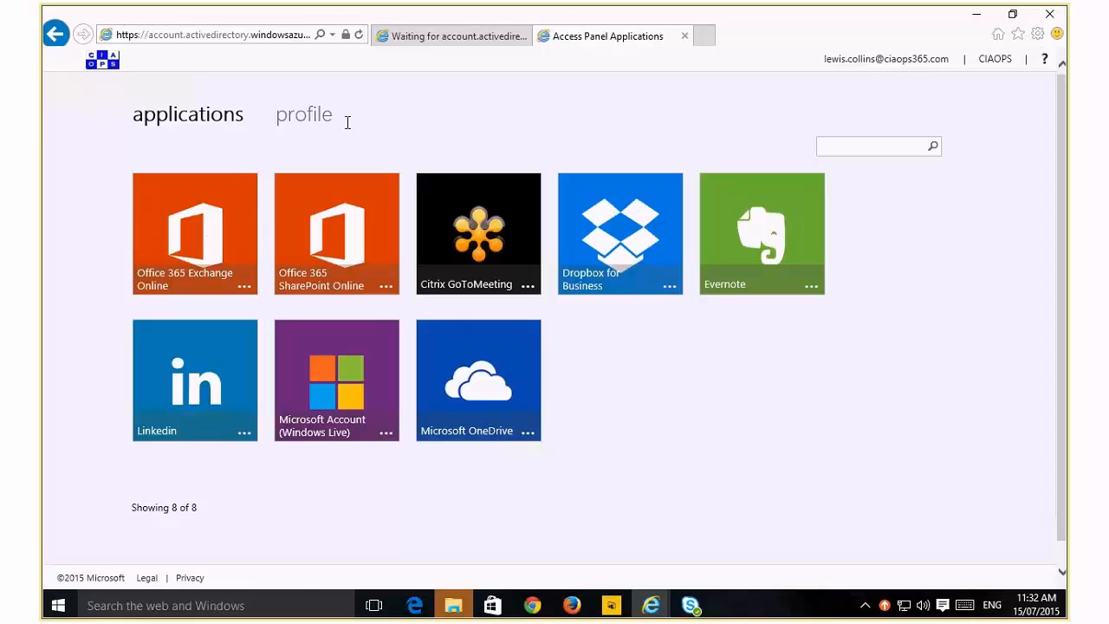
click(318, 121)
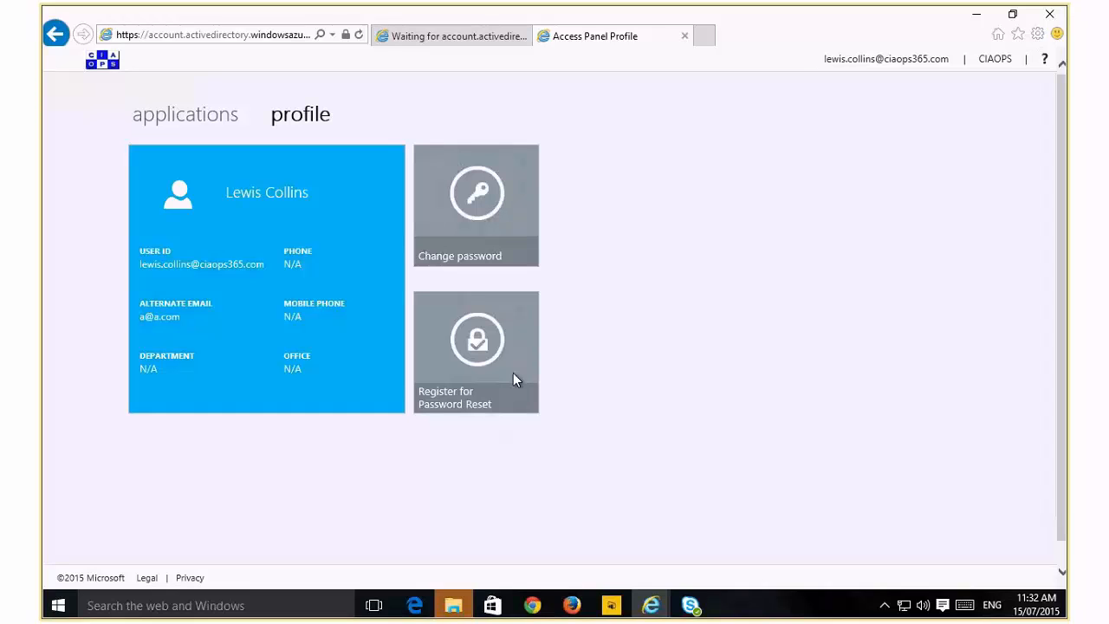
click(207, 126)
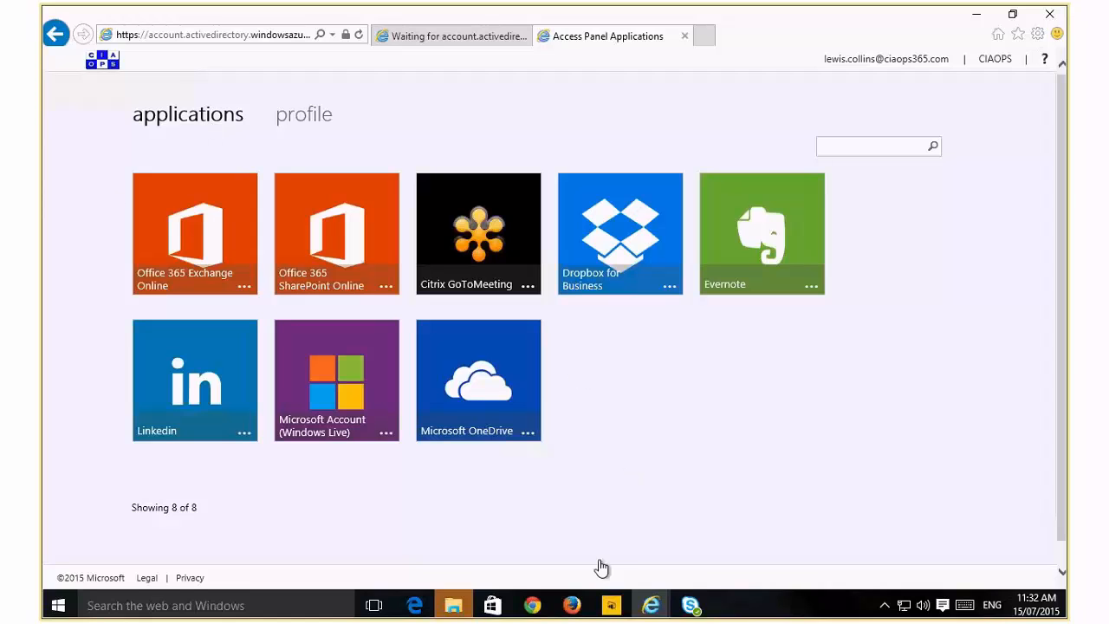
Switch to the Azure management portal and open the CIAOPS Active Directory's users list
click(533, 606)
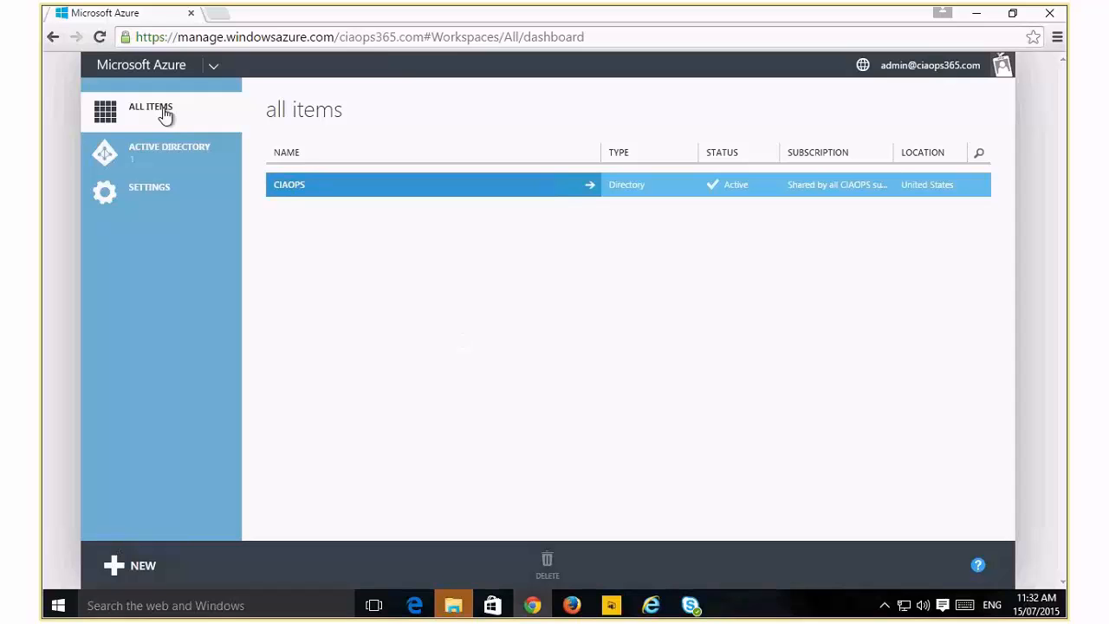
click(135, 162)
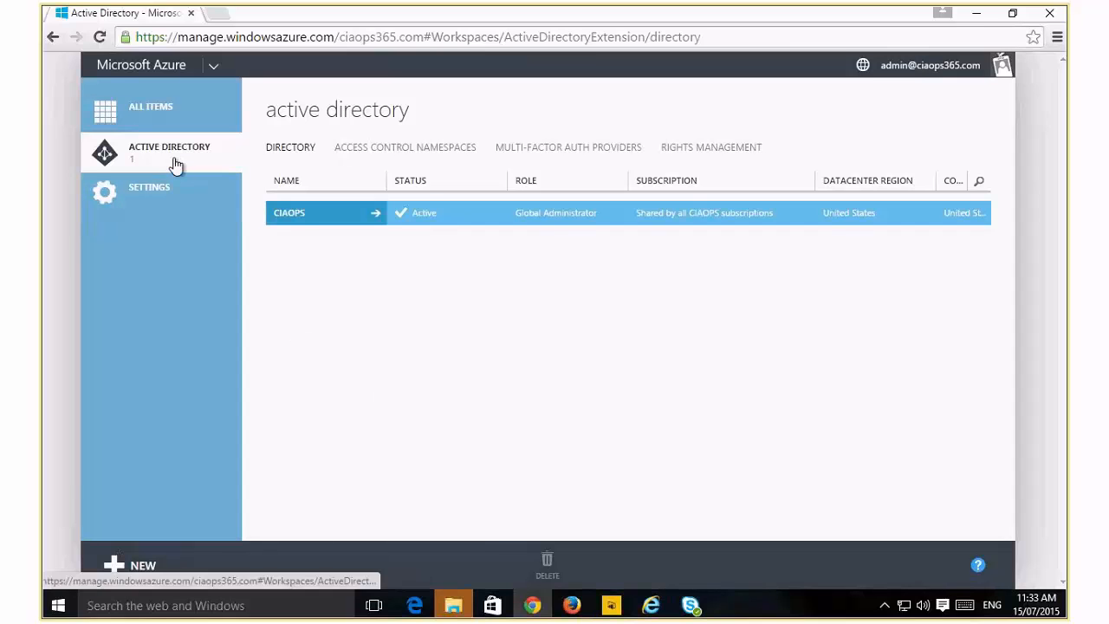
click(376, 221)
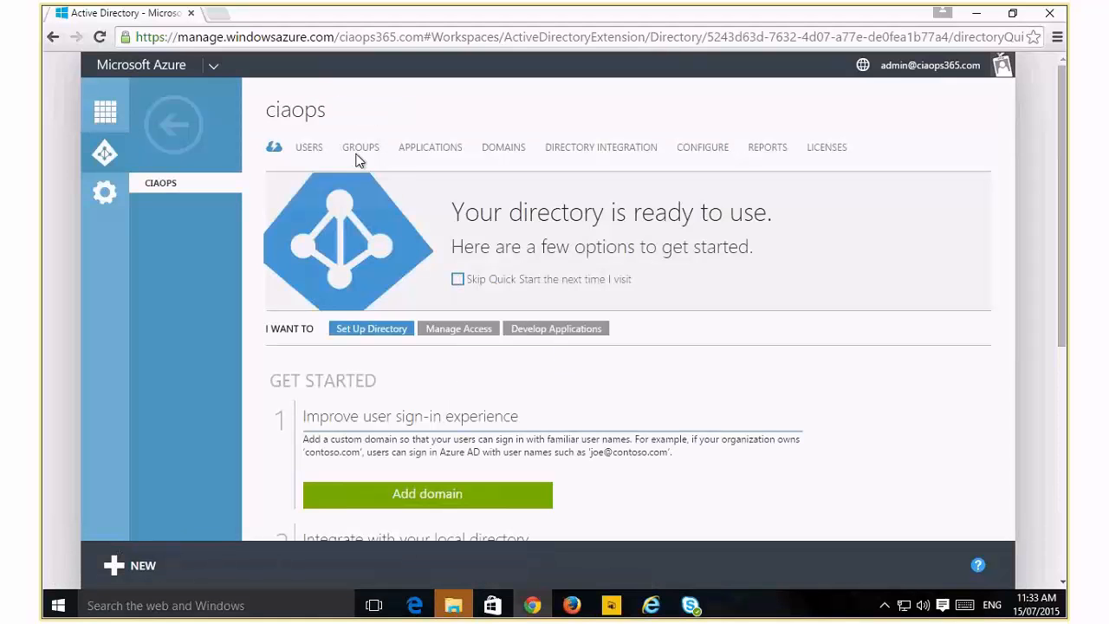
click(309, 148)
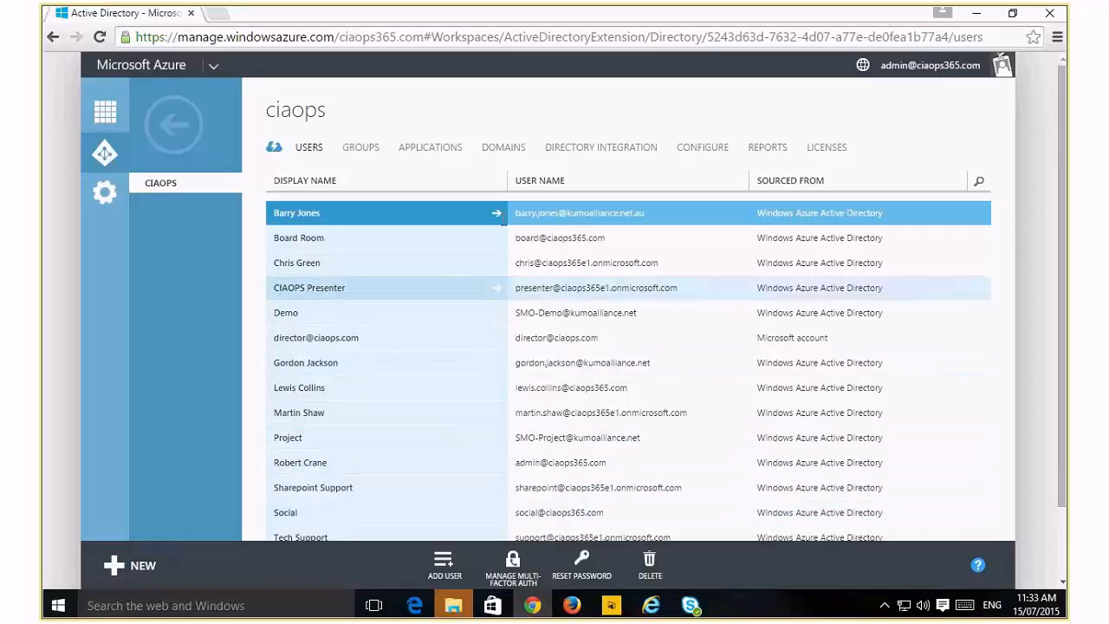
Open the first user's profile, scroll through its identity, role and settings, and return to the users list
click(497, 217)
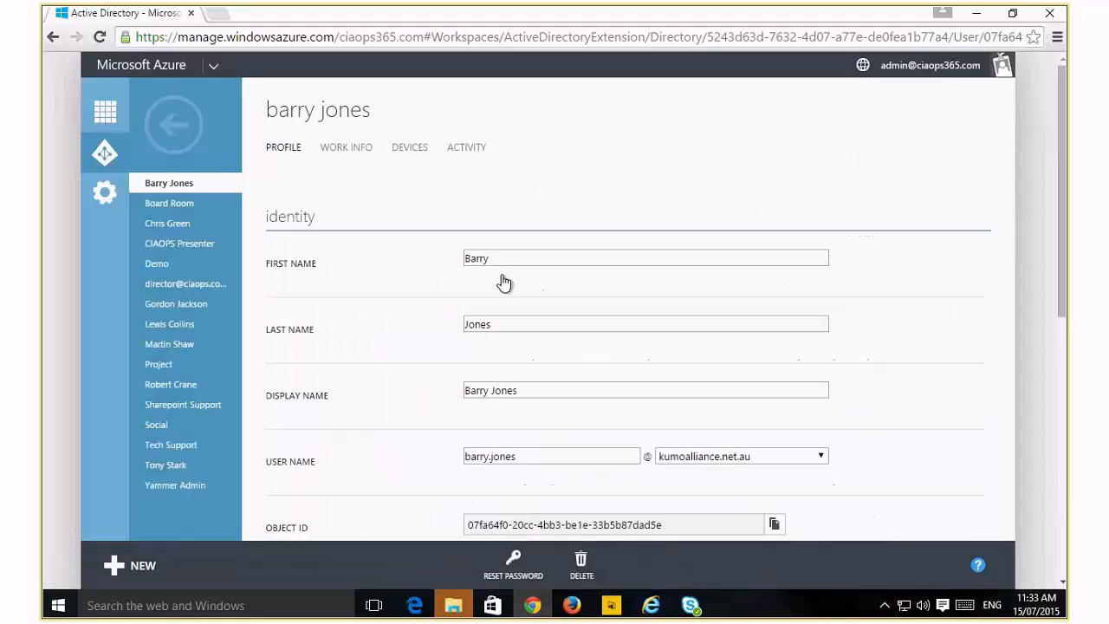
drag(1065, 306, 1062, 564)
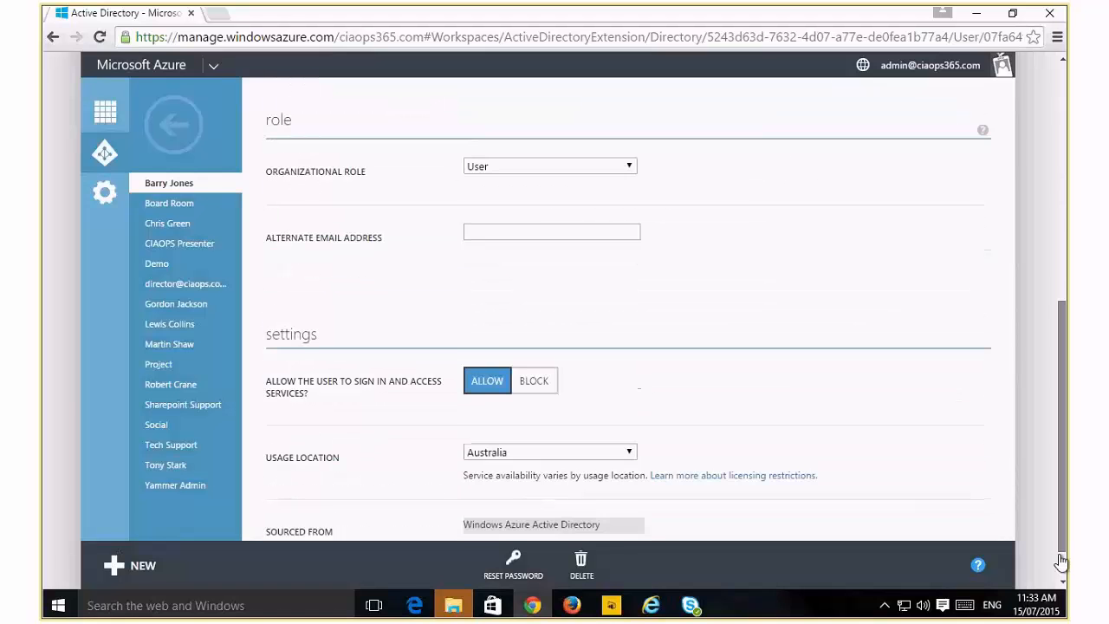
scroll(1042, 146, up, 2)
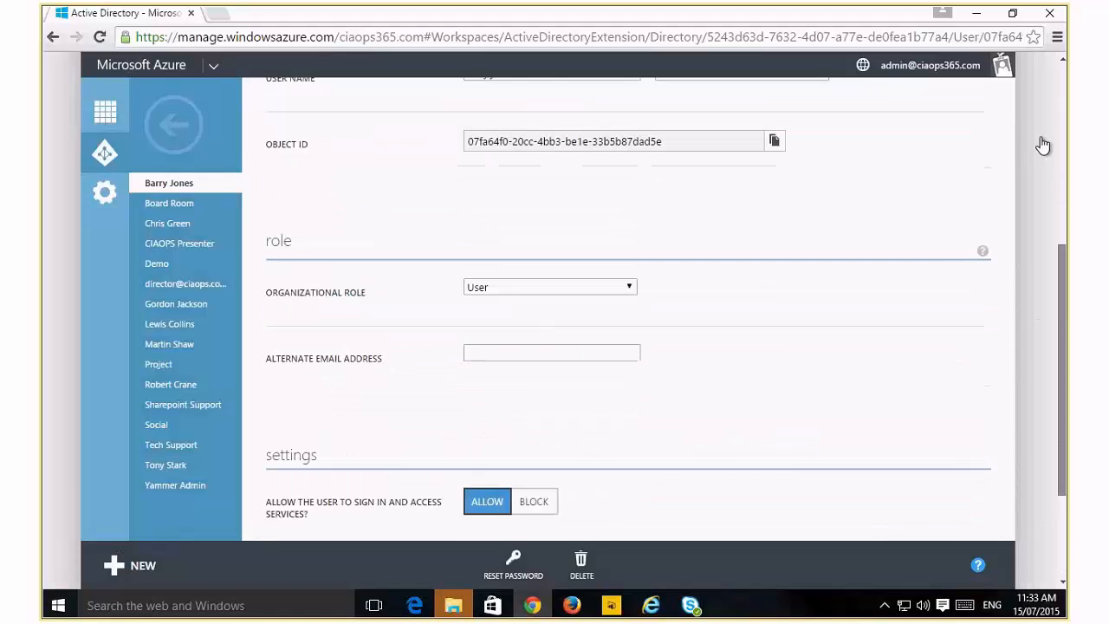
scroll(1043, 146, up, 3)
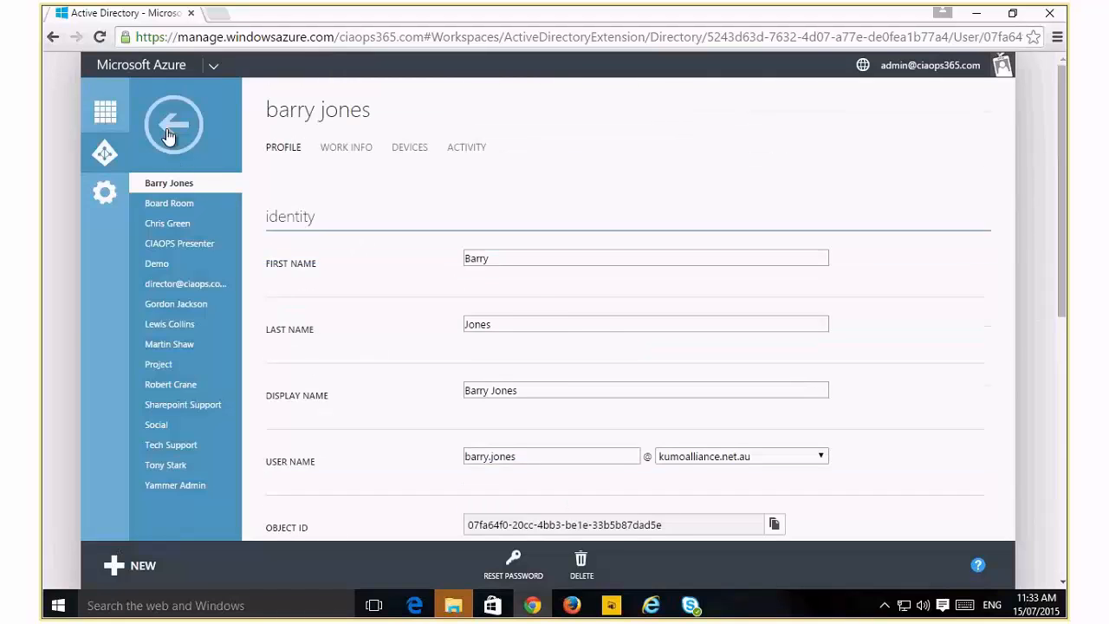
click(176, 130)
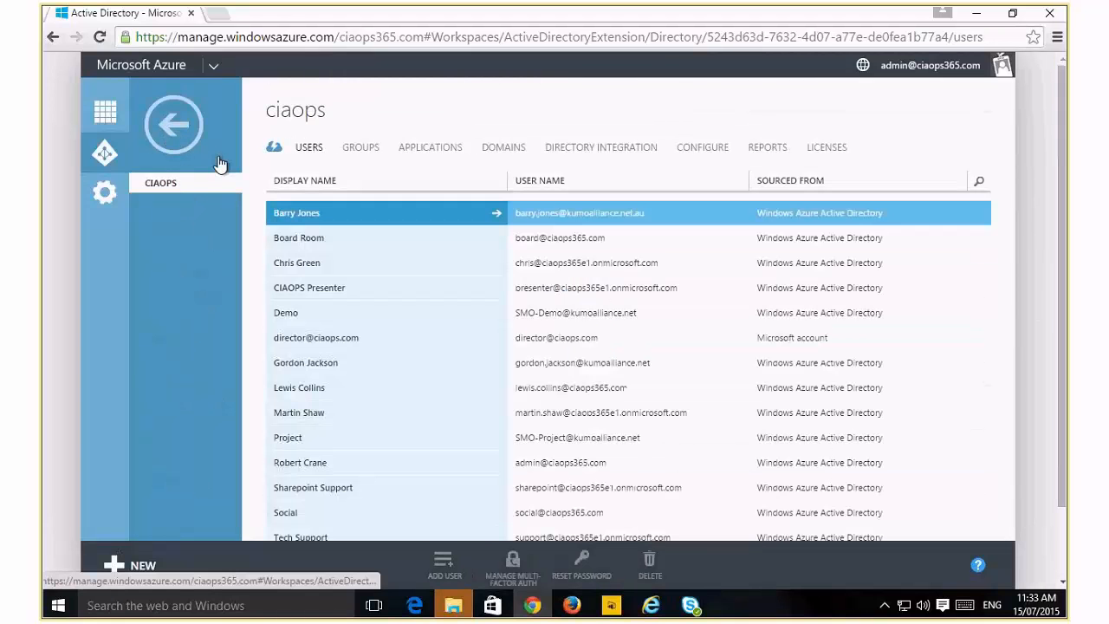
View the directory's groups page, then the reports page, scrolling through the available reports
click(371, 154)
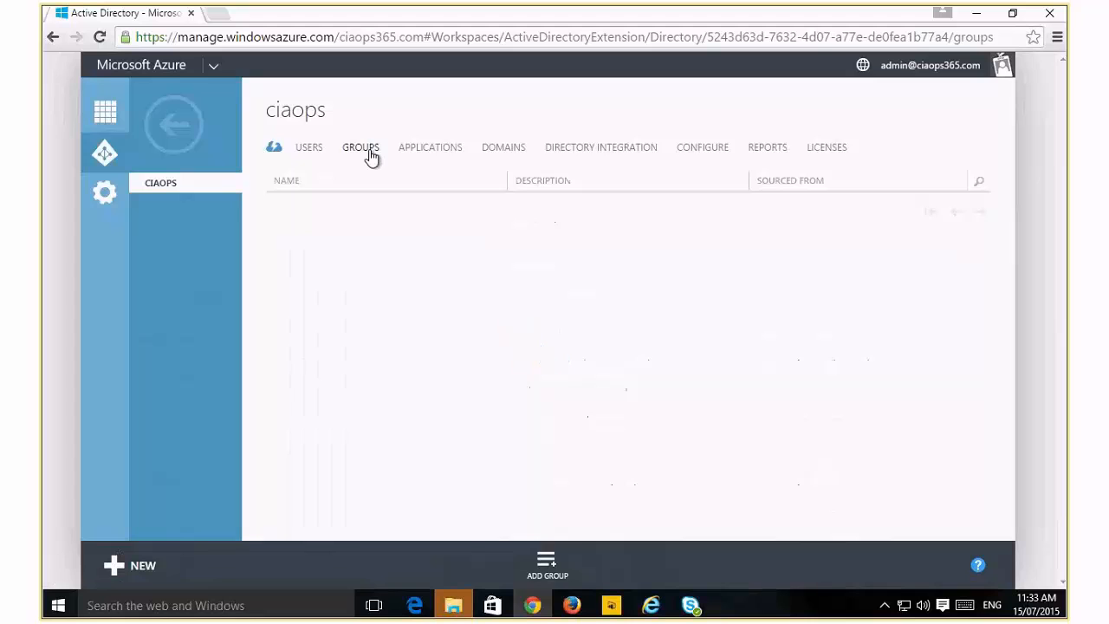
click(779, 152)
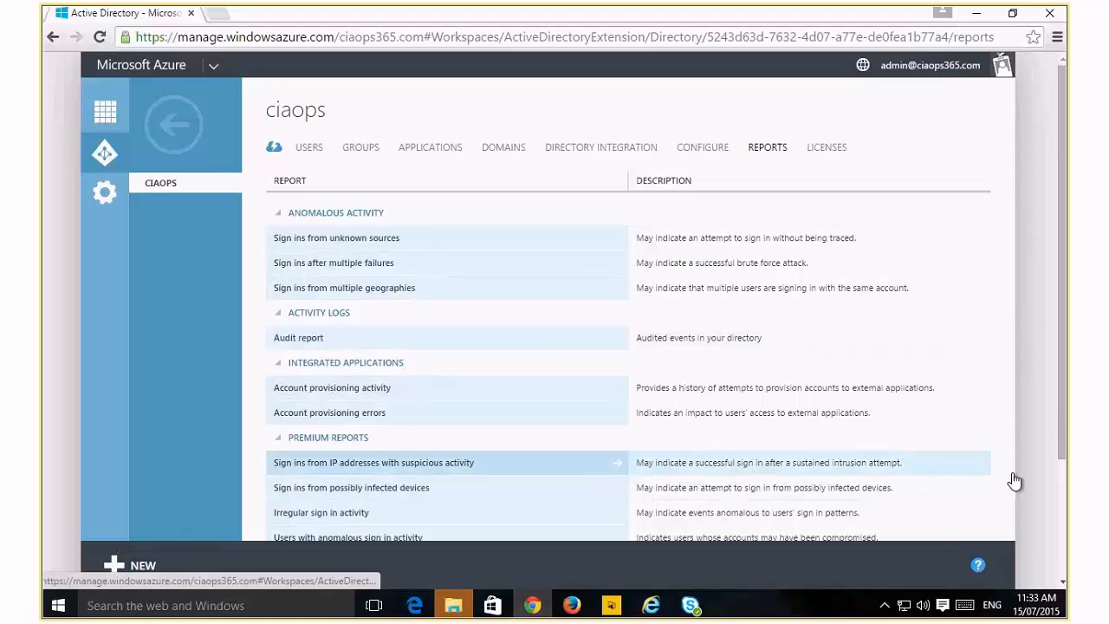
drag(1066, 462, 1062, 532)
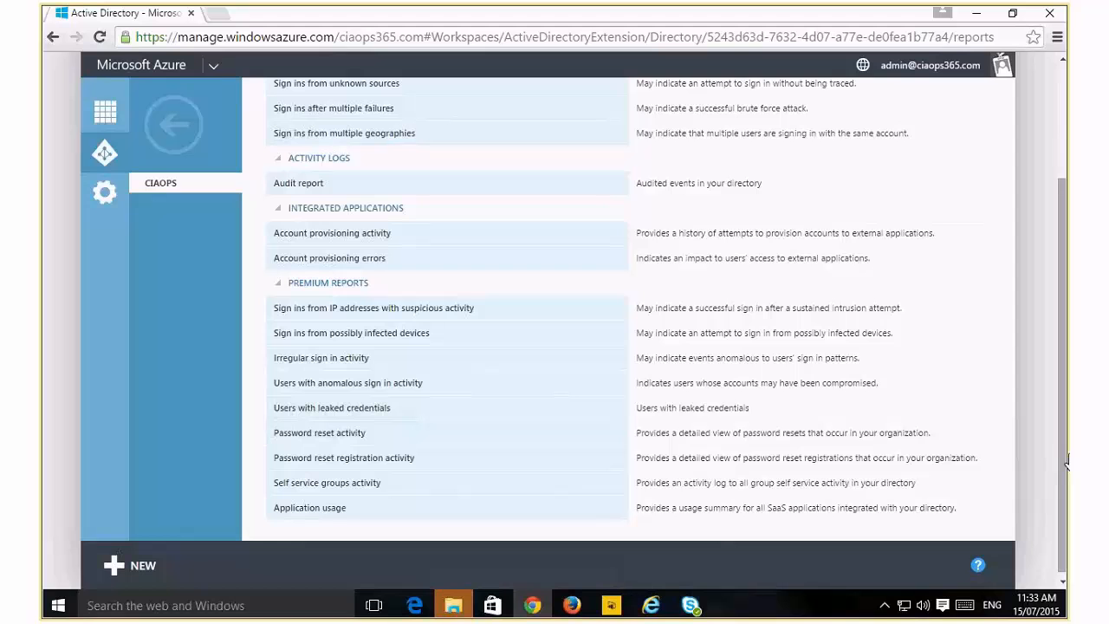
drag(1068, 462, 1066, 319)
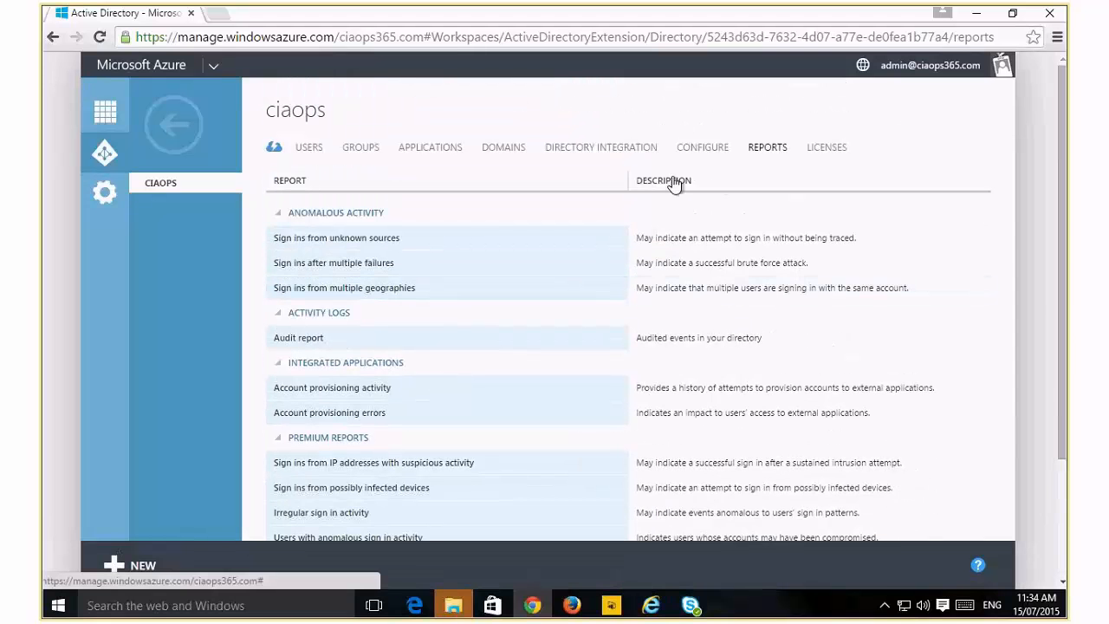
Open the directory's configure page and examine the password reset, notification and device settings
click(691, 154)
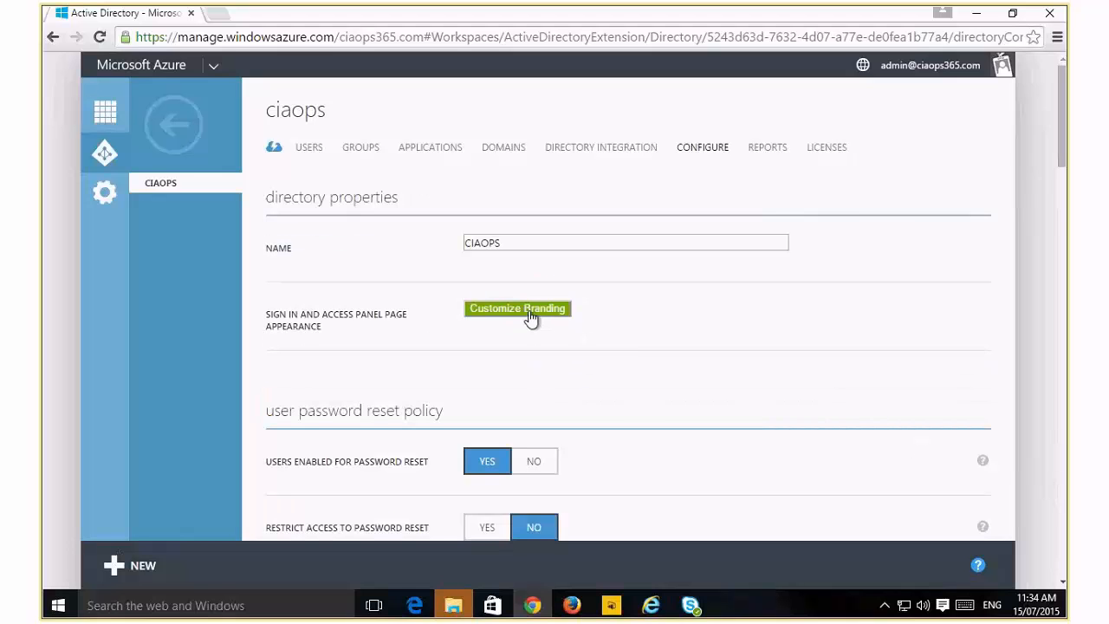
click(1062, 583)
click(1062, 582)
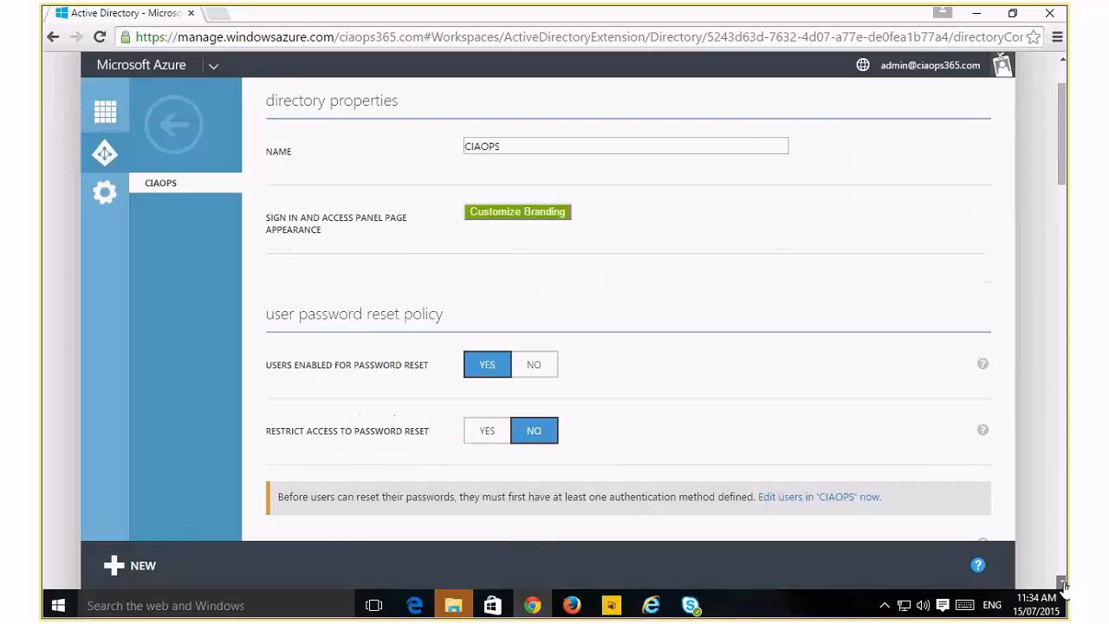
click(1063, 583)
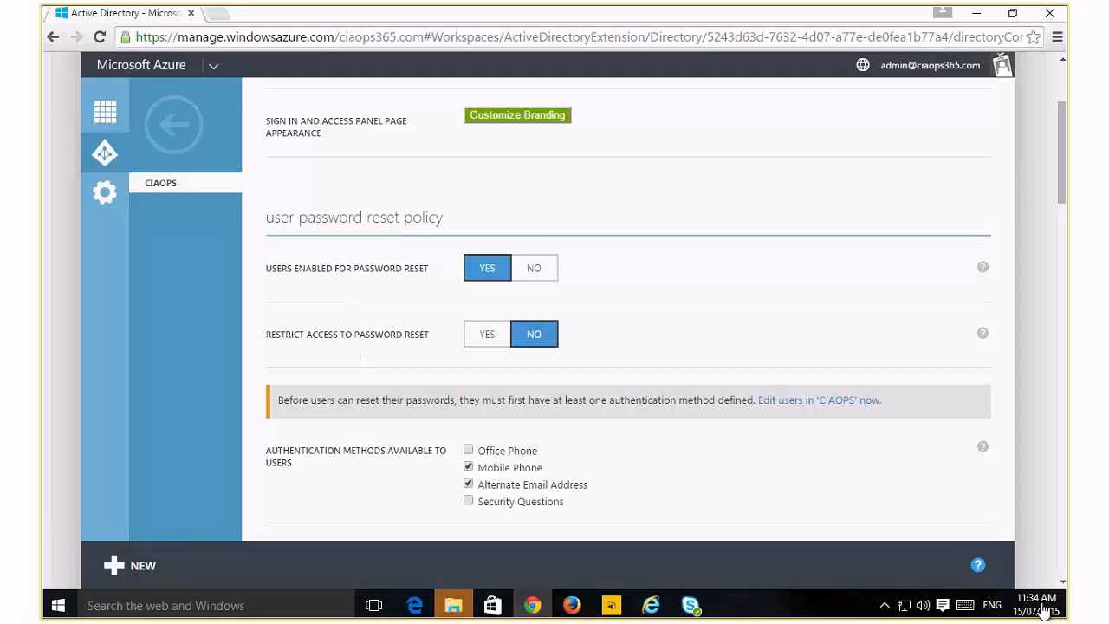
click(1063, 583)
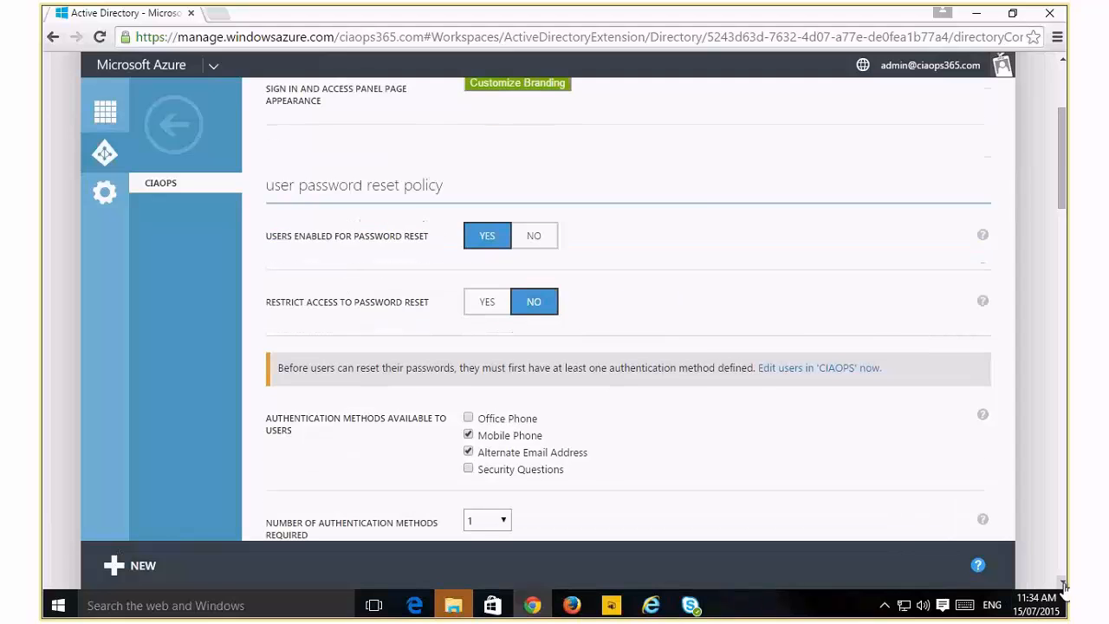
click(1063, 584)
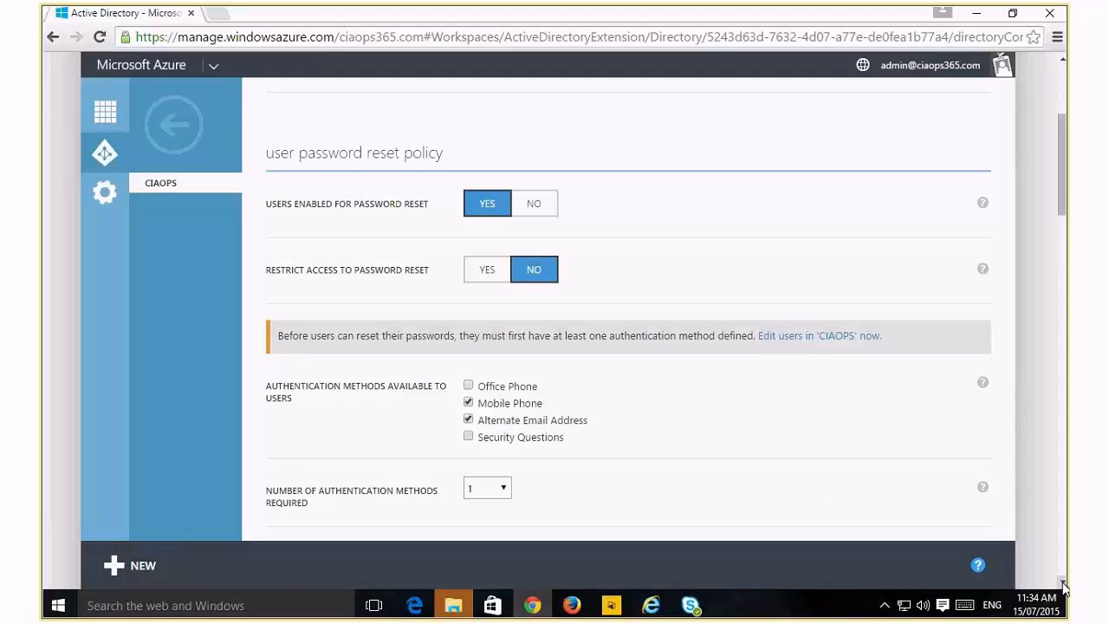
scroll(1064, 588, down, 3)
scroll(1064, 588, down, 5)
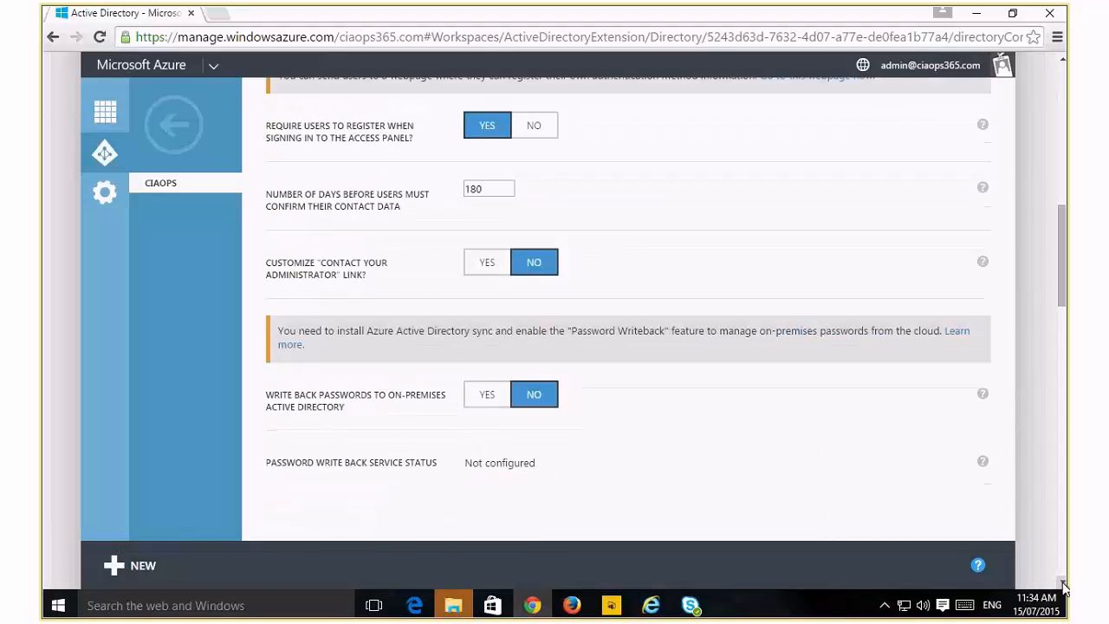
scroll(1064, 588, down, 3)
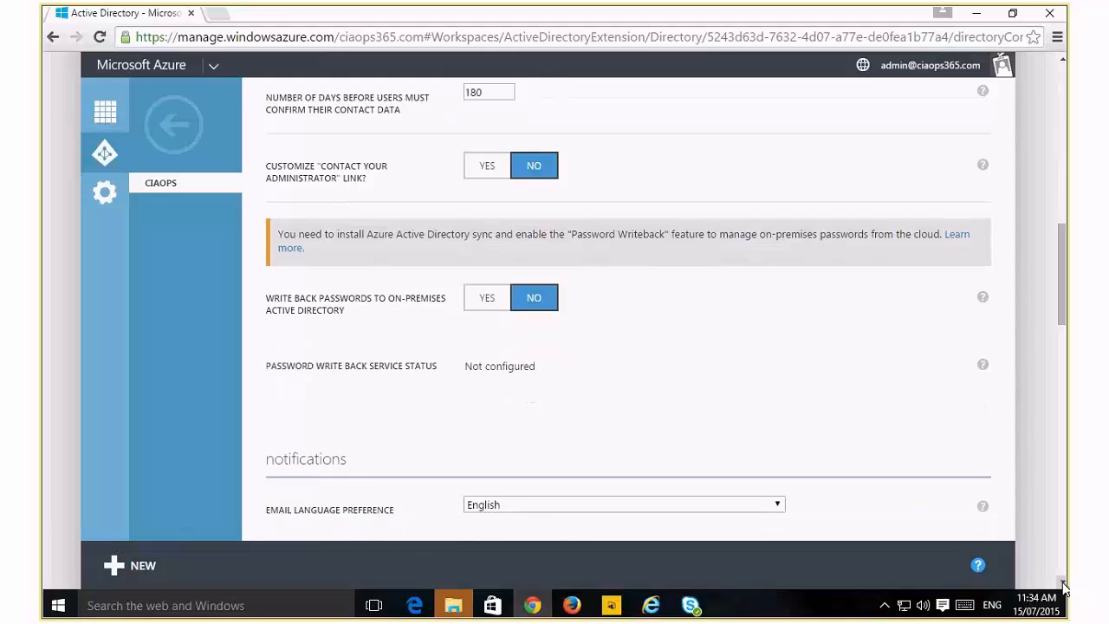
scroll(1064, 587, down, 3)
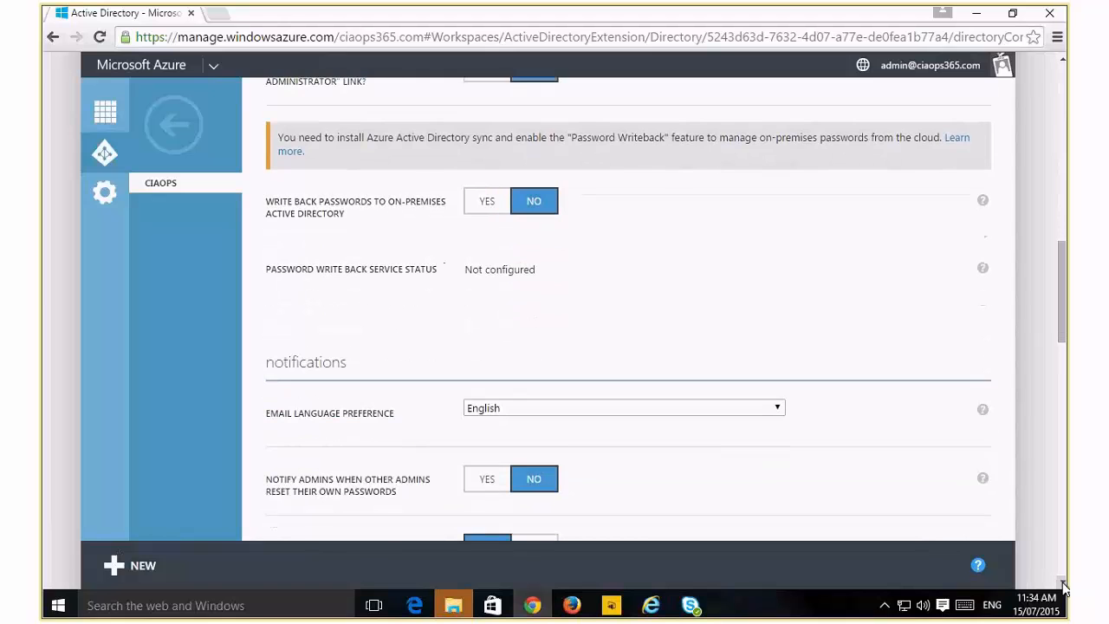
scroll(1064, 588, down, 3)
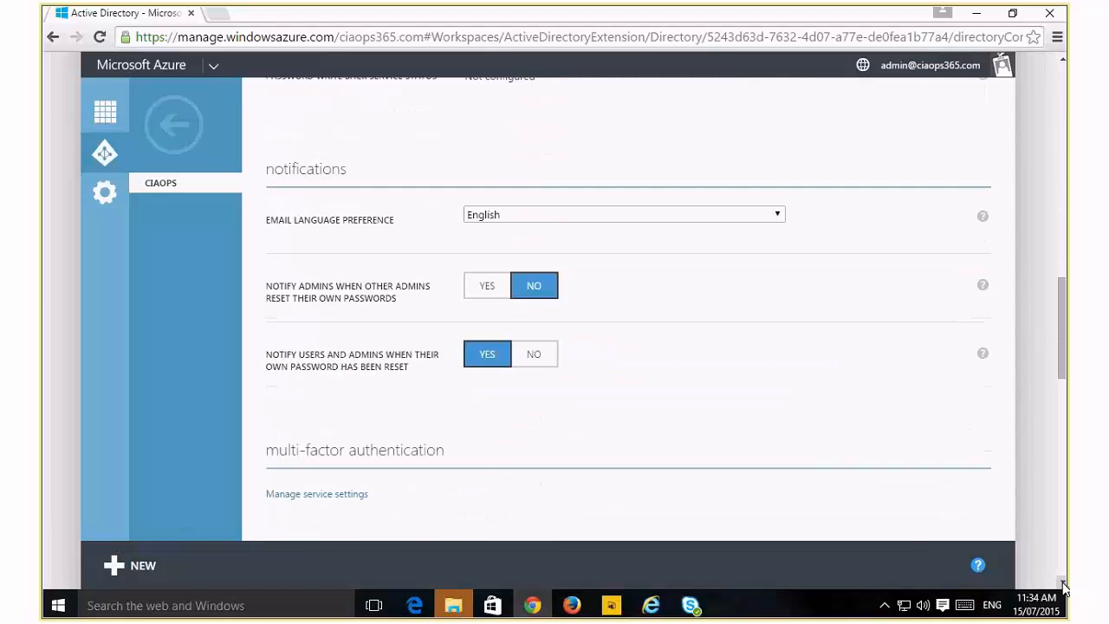
scroll(1064, 588, down, 9)
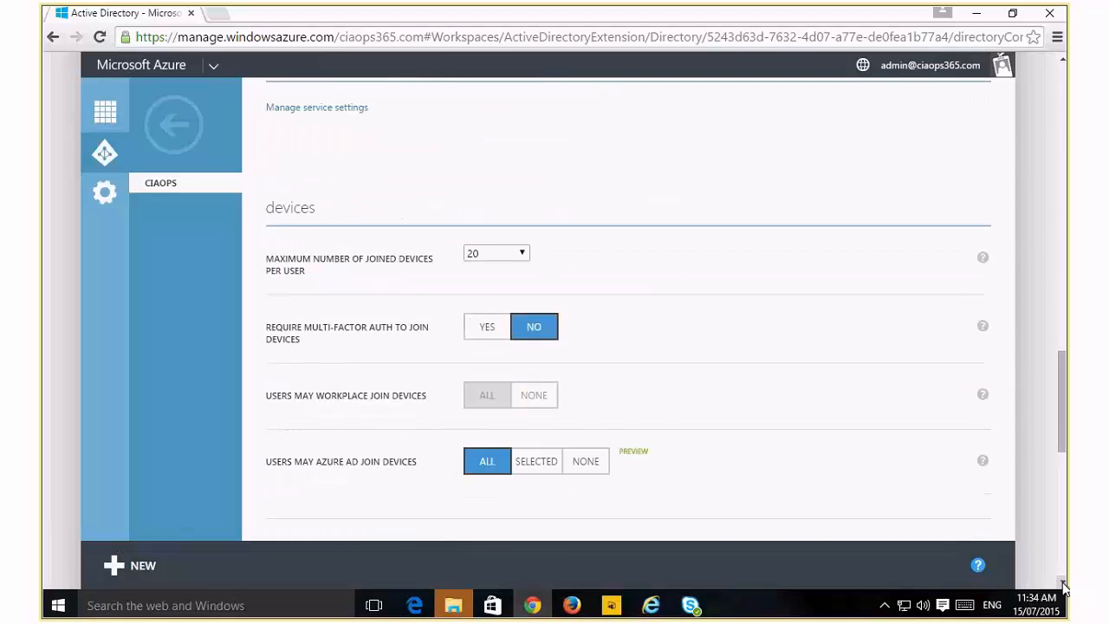
scroll(1064, 587, down, 2)
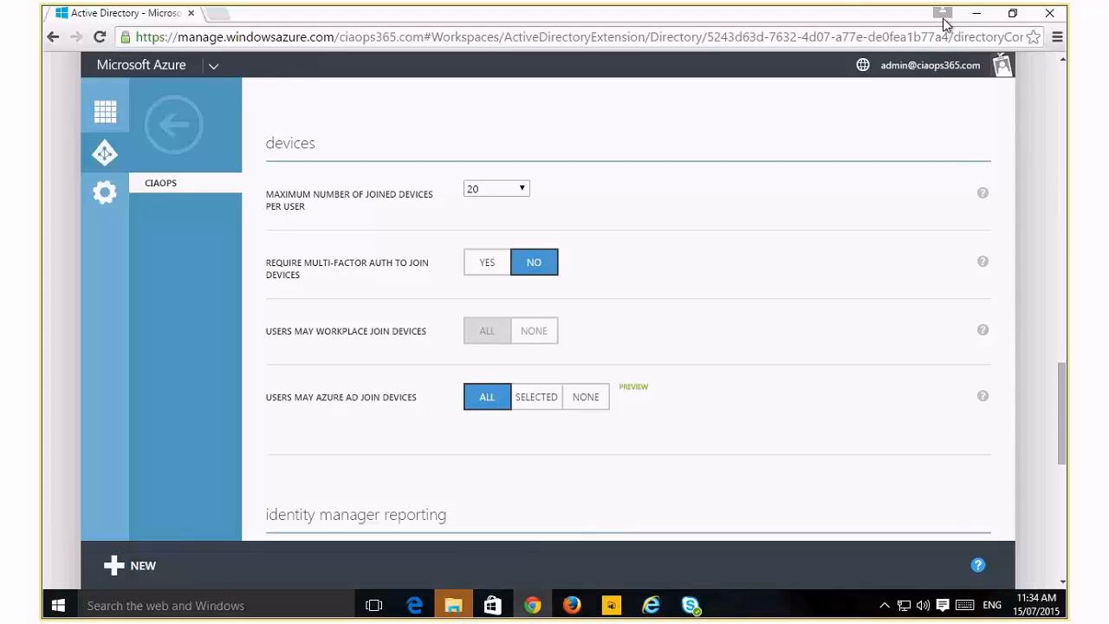
Minimize the Azure portal and access panel browser windows
click(976, 17)
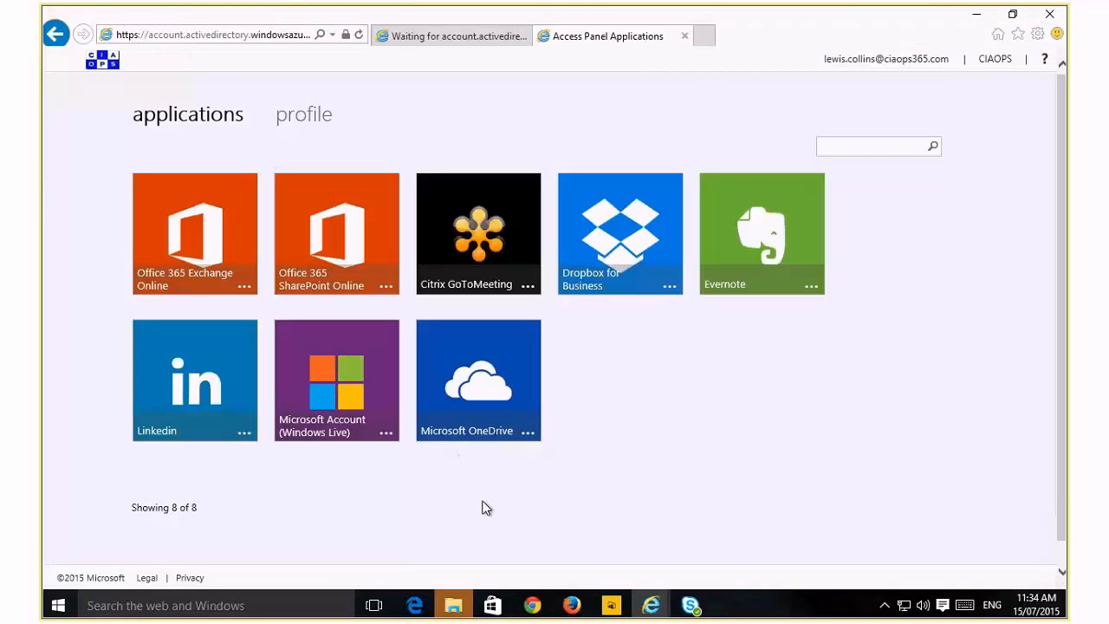
click(976, 19)
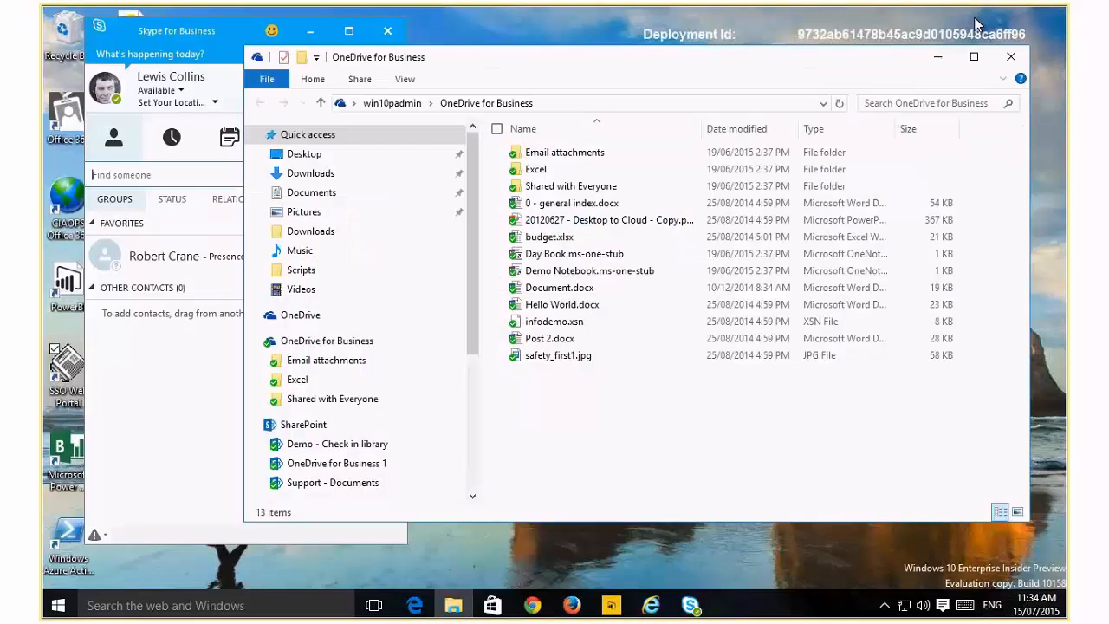